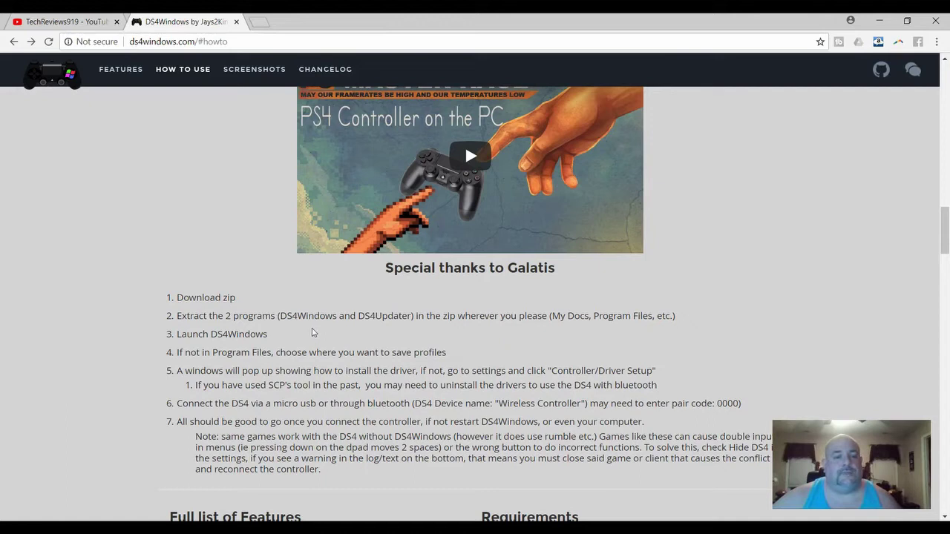
Step: Read through the DS4Windows how-to instructions, requirements and feature overview on the web page
{"action": "scroll", "coordinate": [315, 319], "scroll_direction": "down", "scroll_amount": 1}
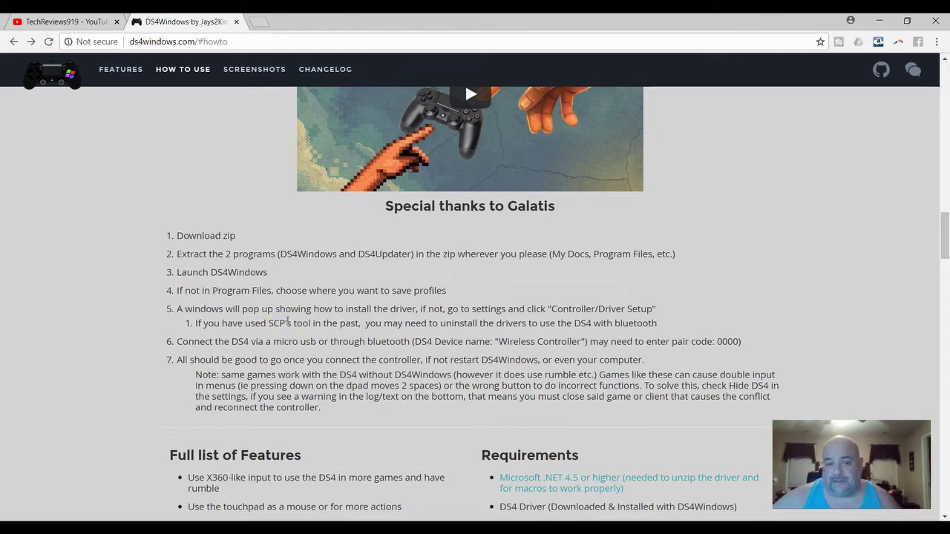
{"action": "left_click", "coordinate": [296, 322]}
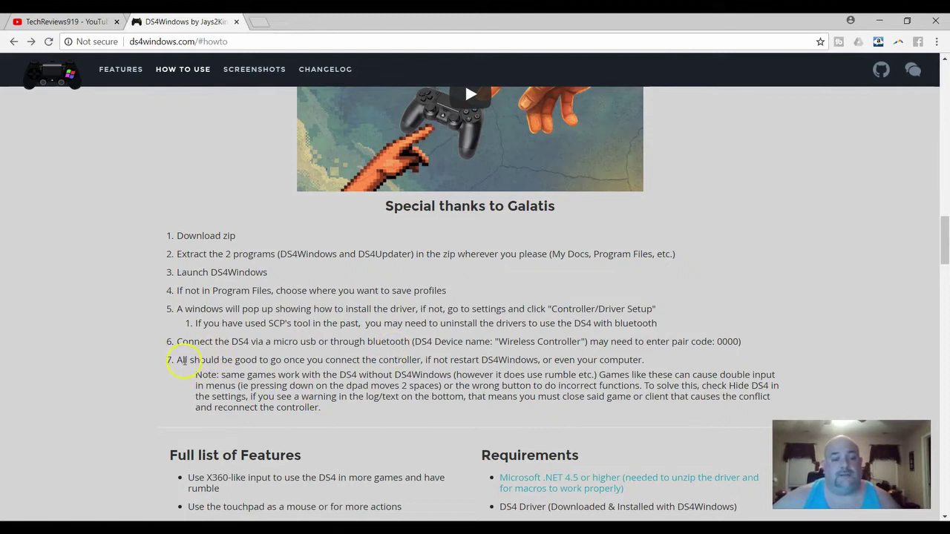
{"action": "left_click_drag", "start_coordinate": [185, 360], "coordinate": [565, 353]}
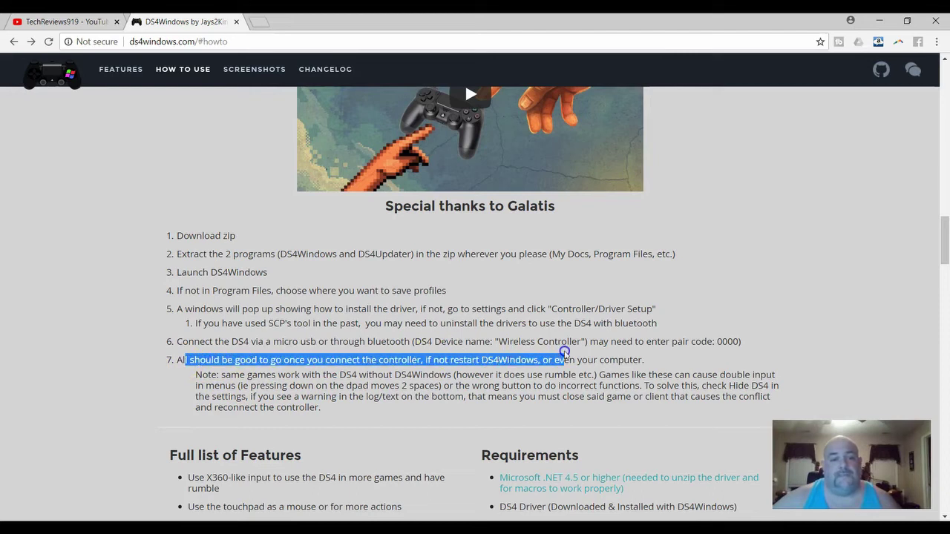
{"action": "left_click", "coordinate": [355, 391]}
{"action": "scroll", "coordinate": [392, 399], "scroll_direction": "down", "scroll_amount": 2}
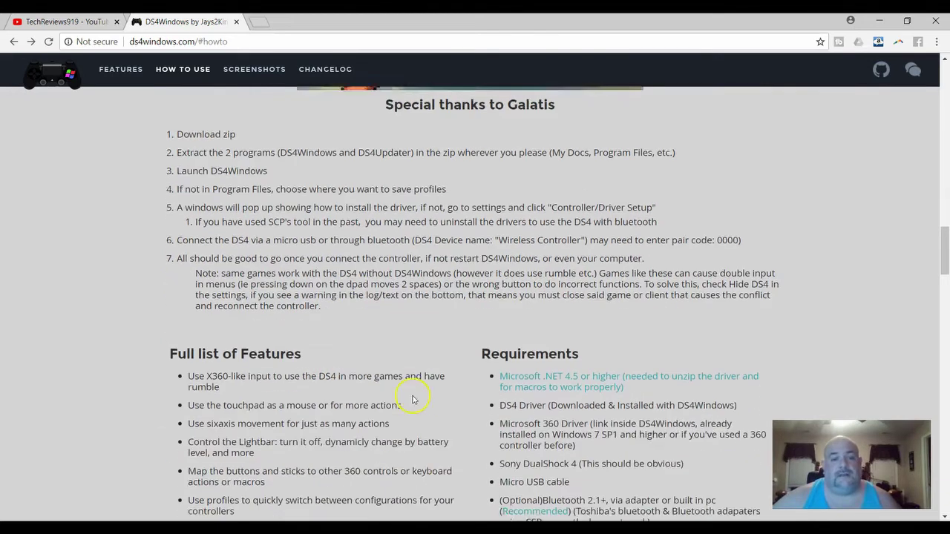
{"action": "scroll", "coordinate": [412, 400], "scroll_direction": "up", "scroll_amount": 4}
{"action": "scroll", "coordinate": [414, 394], "scroll_direction": "down", "scroll_amount": 1}
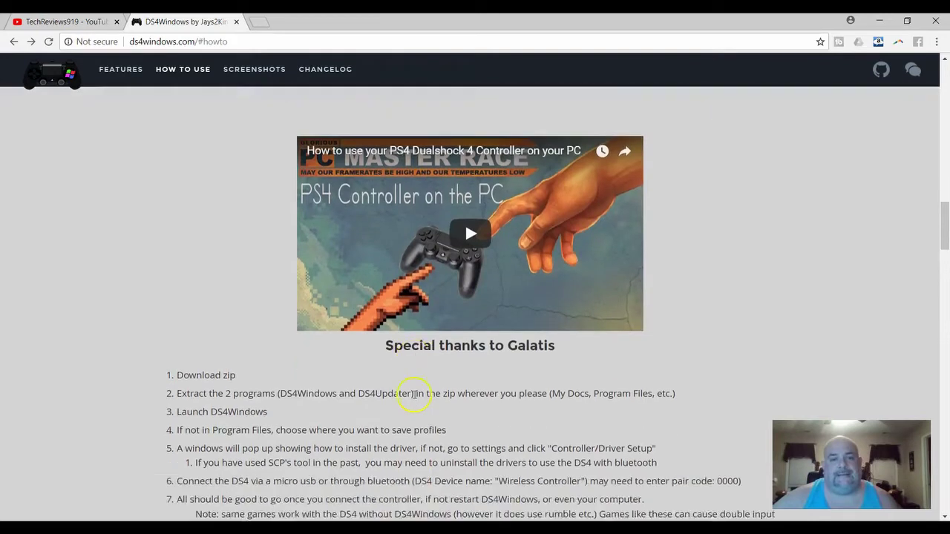
{"action": "scroll", "coordinate": [414, 395], "scroll_direction": "down", "scroll_amount": 4}
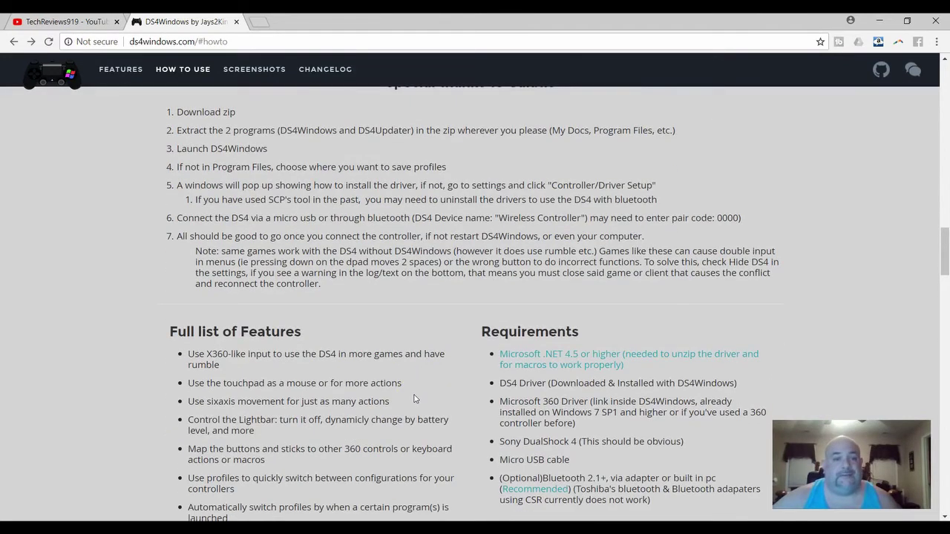
{"action": "scroll", "coordinate": [259, 318], "scroll_direction": "up", "scroll_amount": 12}
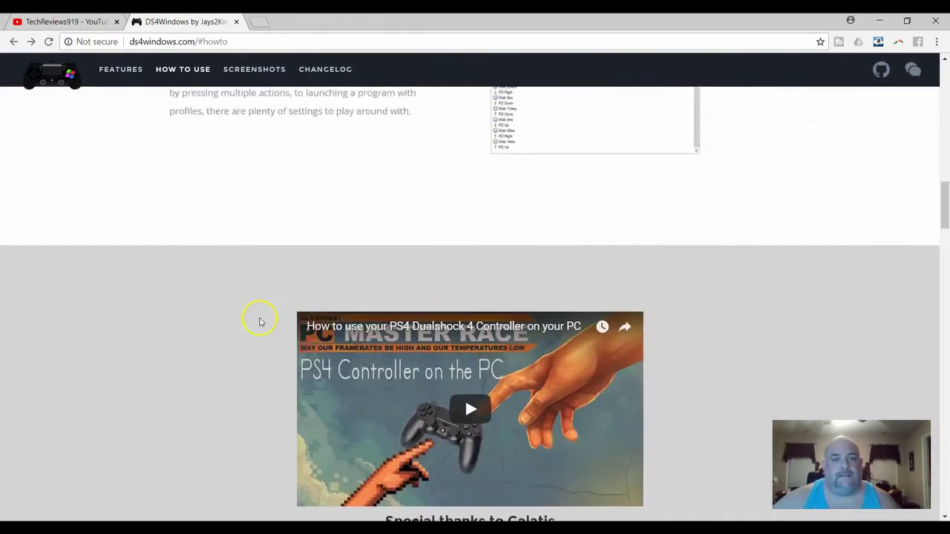
{"action": "scroll", "coordinate": [259, 319], "scroll_direction": "up", "scroll_amount": 5}
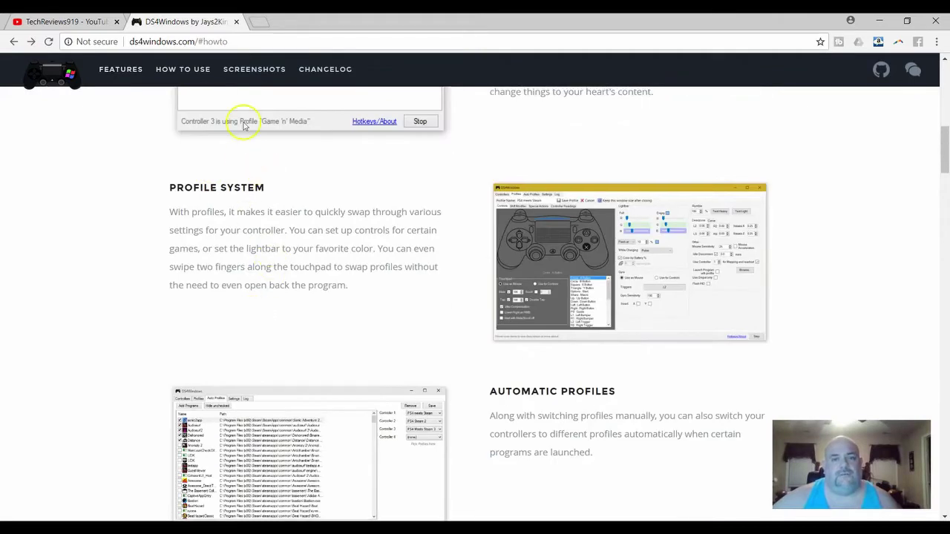
Step: Add the wireless controller as a Bluetooth device in Windows, allow its pairing request and leave the device settings
{"action": "left_click", "coordinate": [877, 23]}
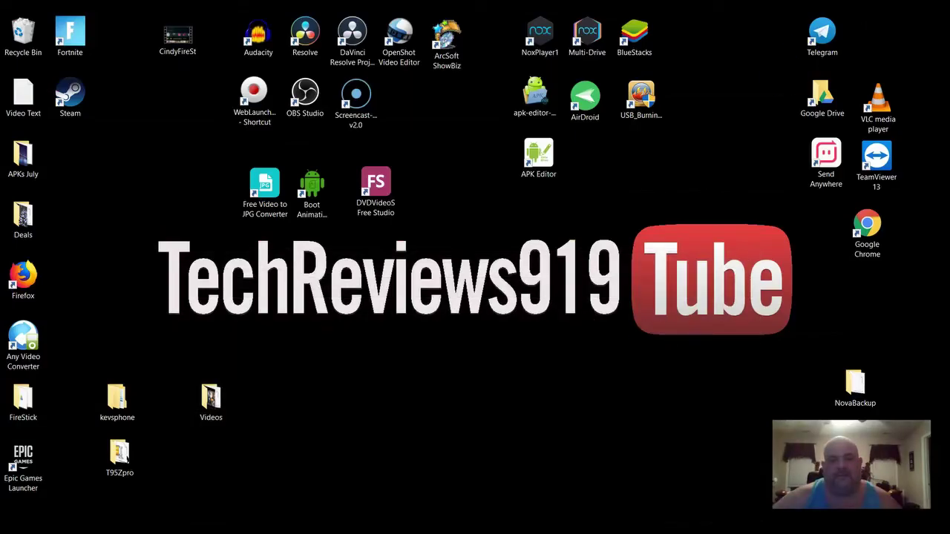
{"action": "left_click", "coordinate": [385, 528]}
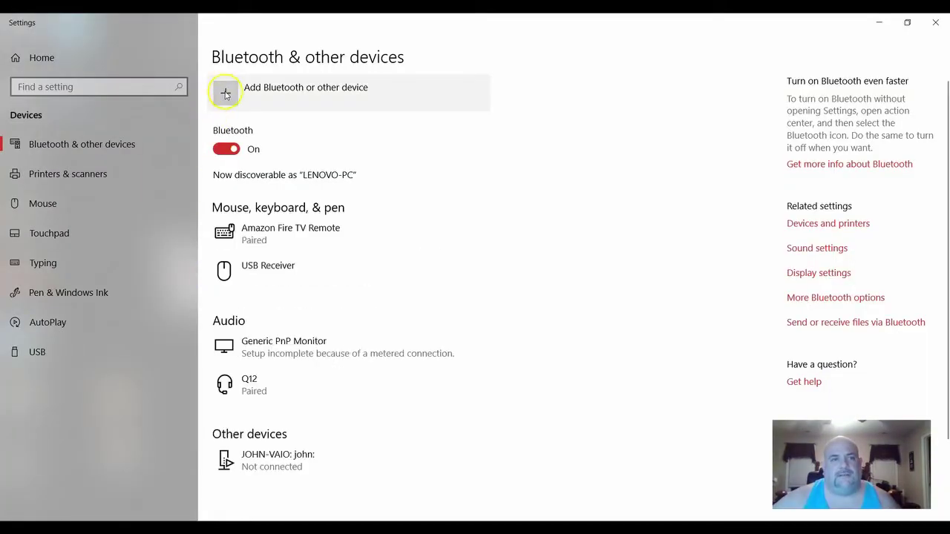
{"action": "left_click", "coordinate": [227, 95]}
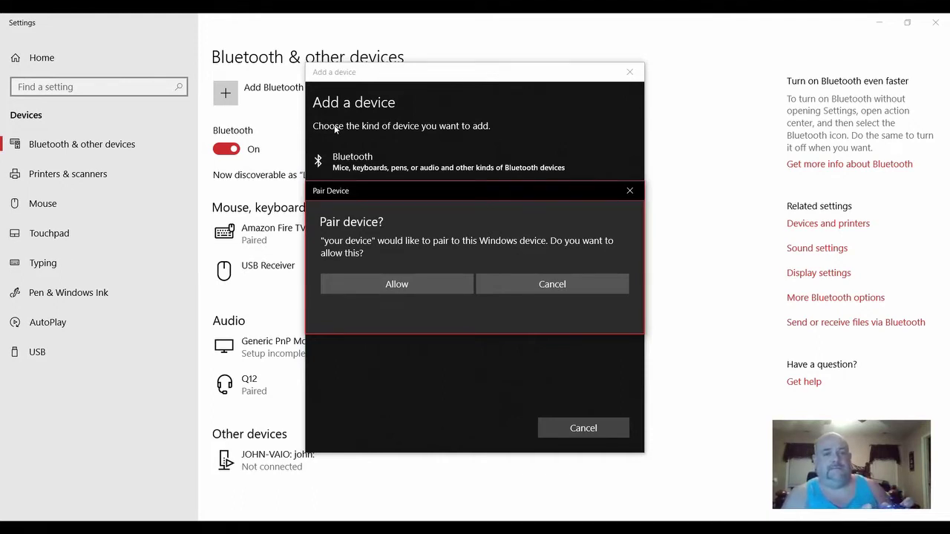
{"action": "left_click", "coordinate": [432, 289]}
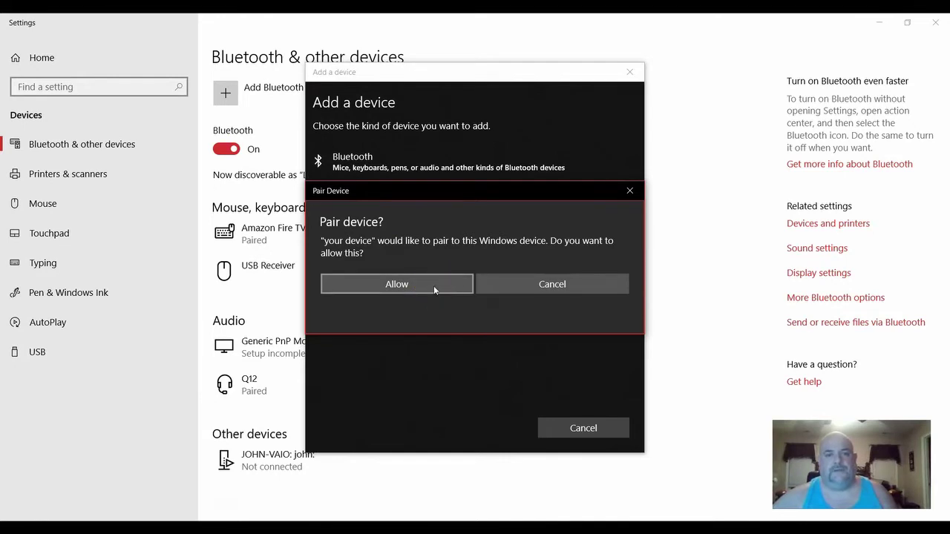
{"action": "left_click", "coordinate": [434, 285]}
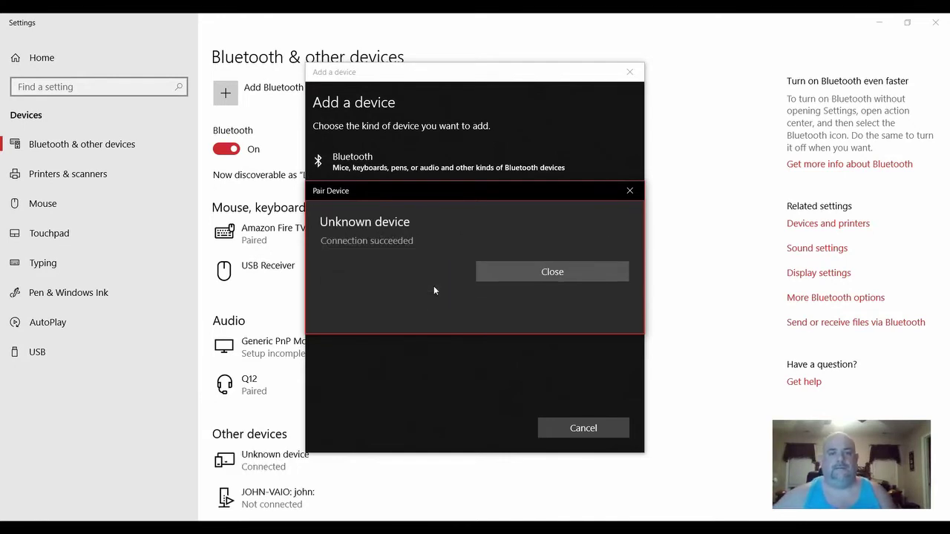
{"action": "left_click", "coordinate": [506, 274]}
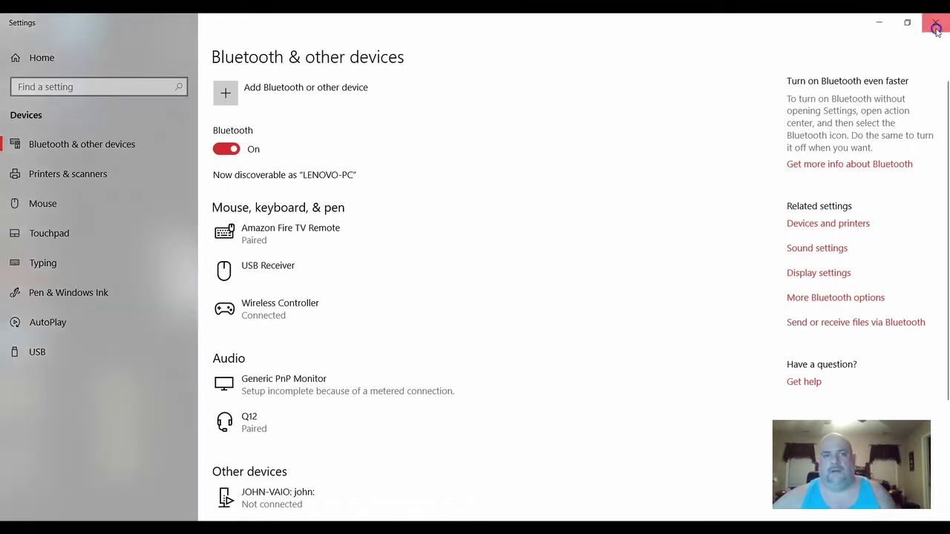
{"action": "left_click", "coordinate": [883, 23]}
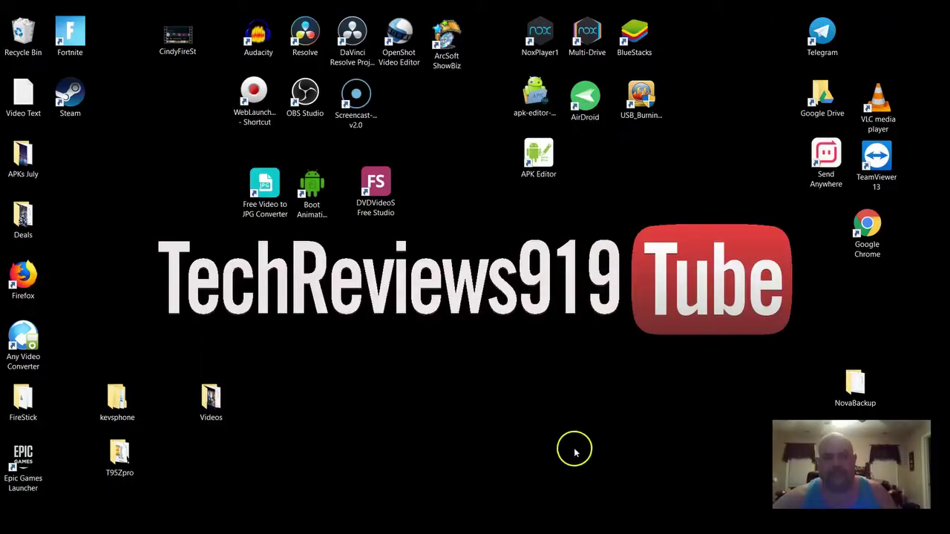
Step: Search Windows for "ds4" and launch DS4Windows.exe
{"action": "mouse_move", "coordinate": [411, 530]}
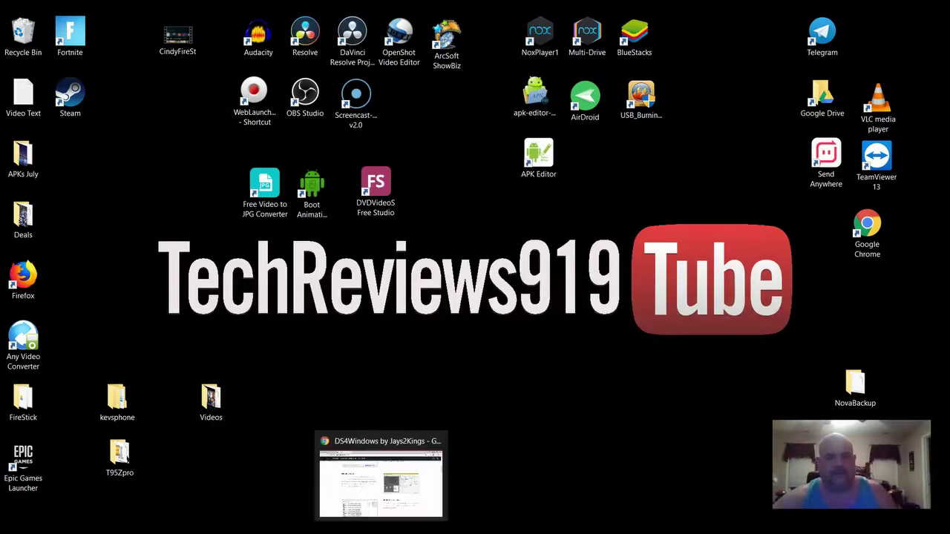
{"action": "key", "text": "super+s"}
{"action": "type", "text": "d"}
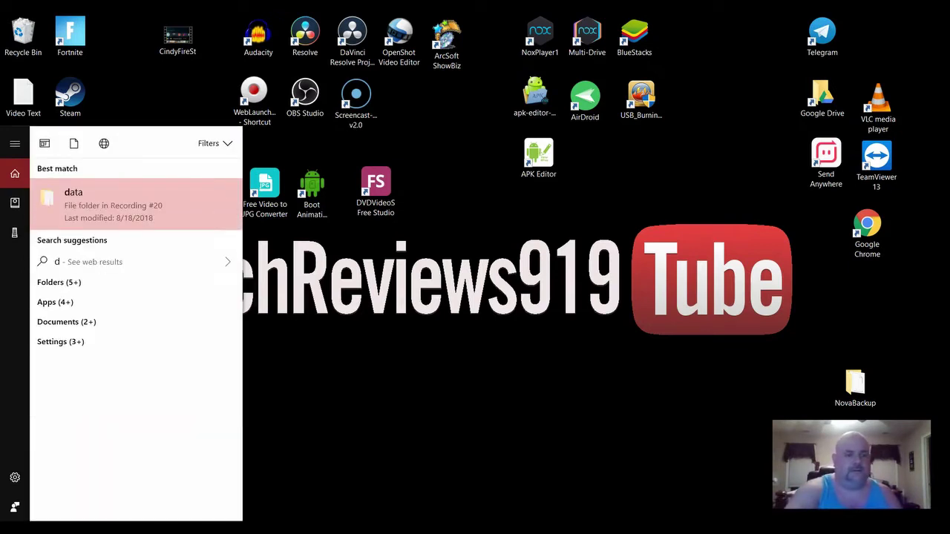
{"action": "type", "text": "s4"}
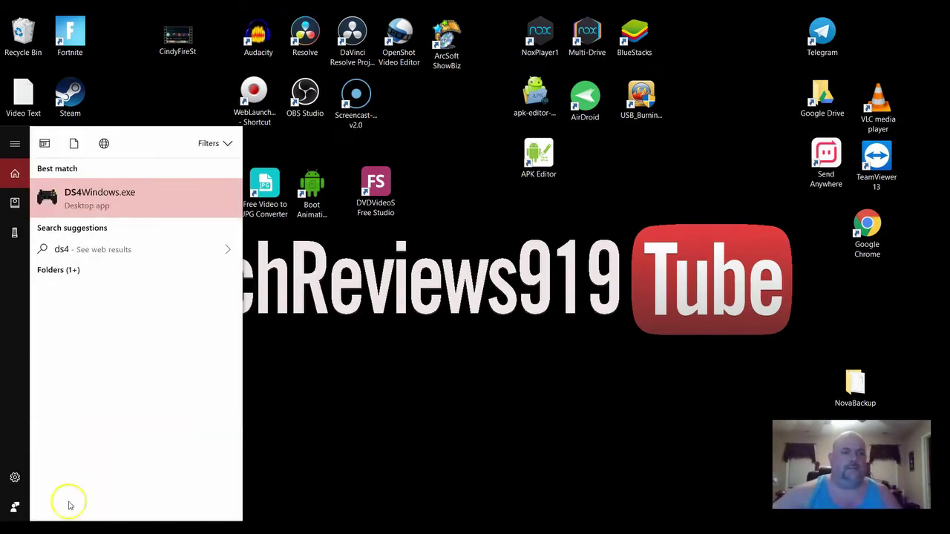
{"action": "left_click", "coordinate": [145, 200]}
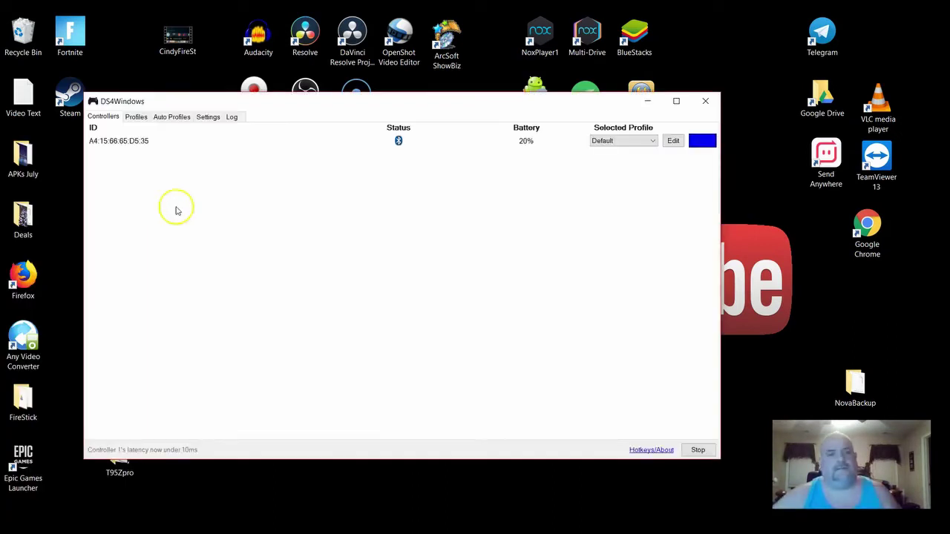
Step: Open the game controllers control panel from the DS4Windows settings, inspect the Wireless Controller's test properties, and close them
{"action": "mouse_move", "coordinate": [123, 145]}
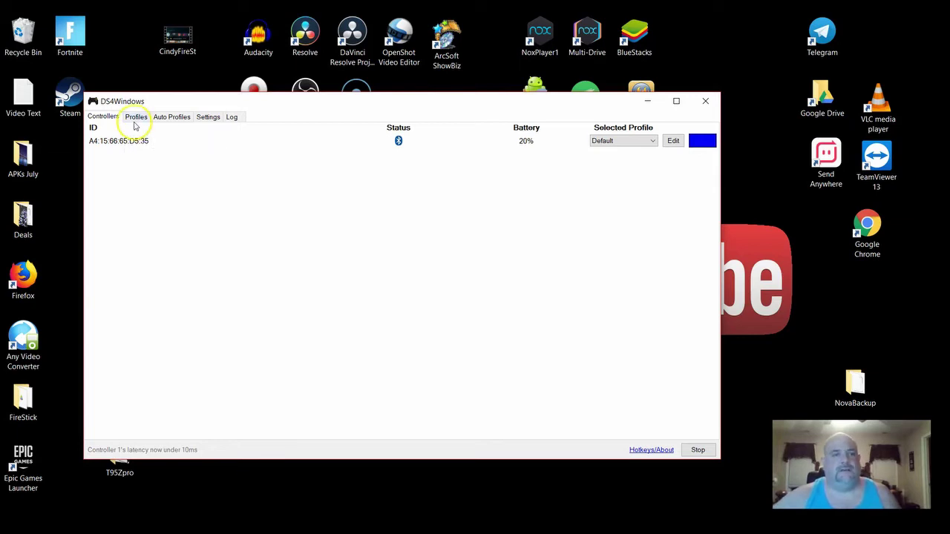
{"action": "left_click", "coordinate": [204, 119]}
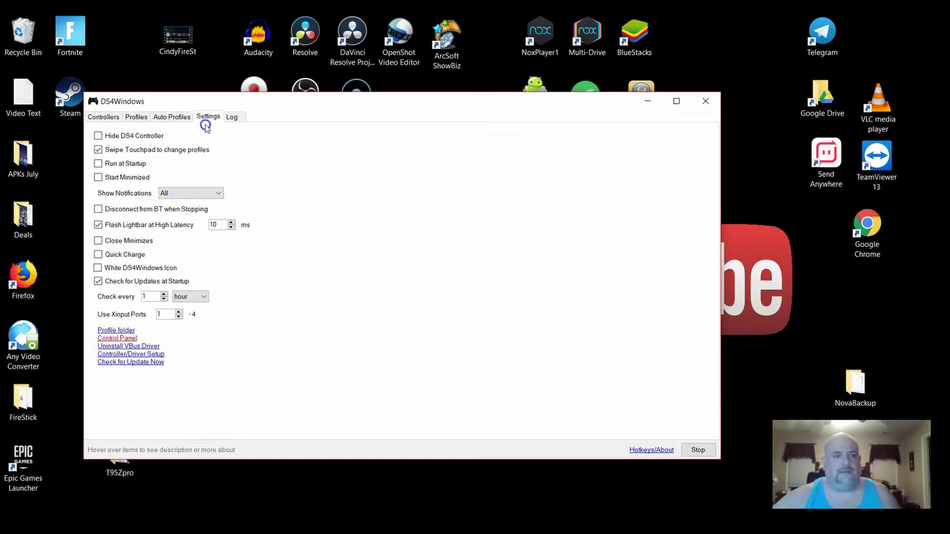
{"action": "left_click", "coordinate": [122, 338]}
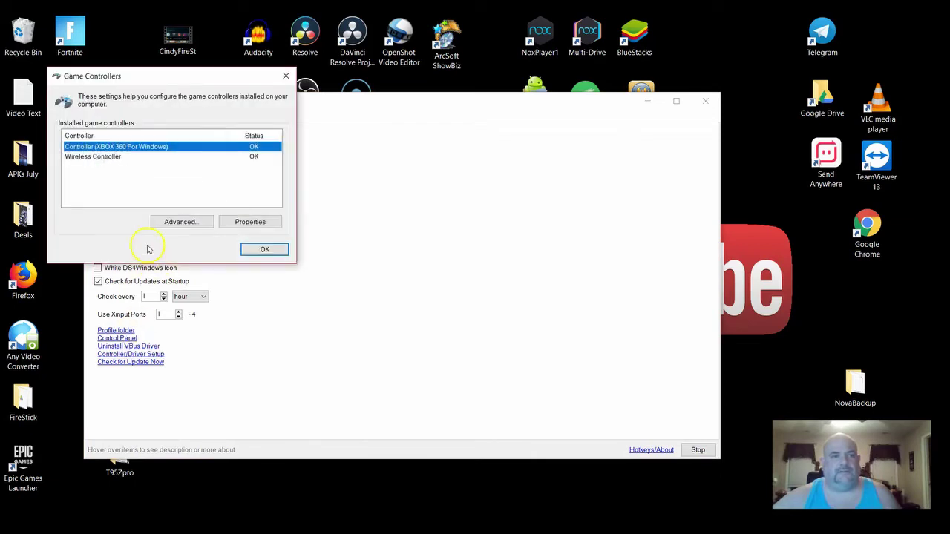
{"action": "left_click", "coordinate": [113, 157]}
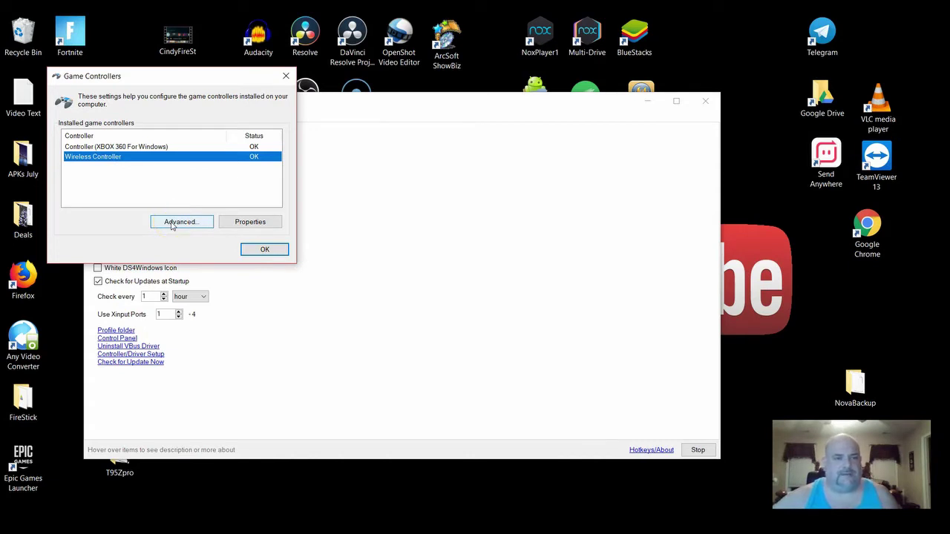
{"action": "left_click", "coordinate": [239, 224]}
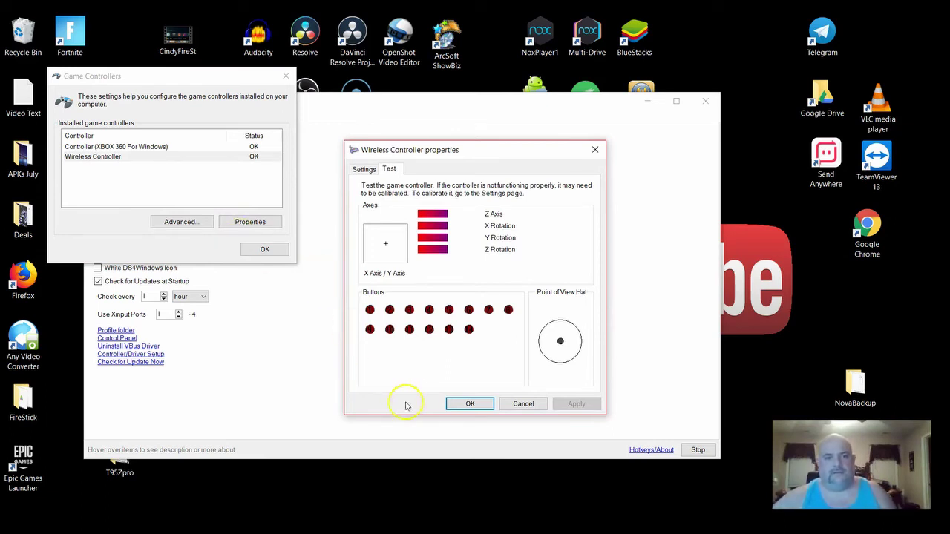
{"action": "left_click", "coordinate": [456, 403]}
{"action": "left_click", "coordinate": [461, 329]}
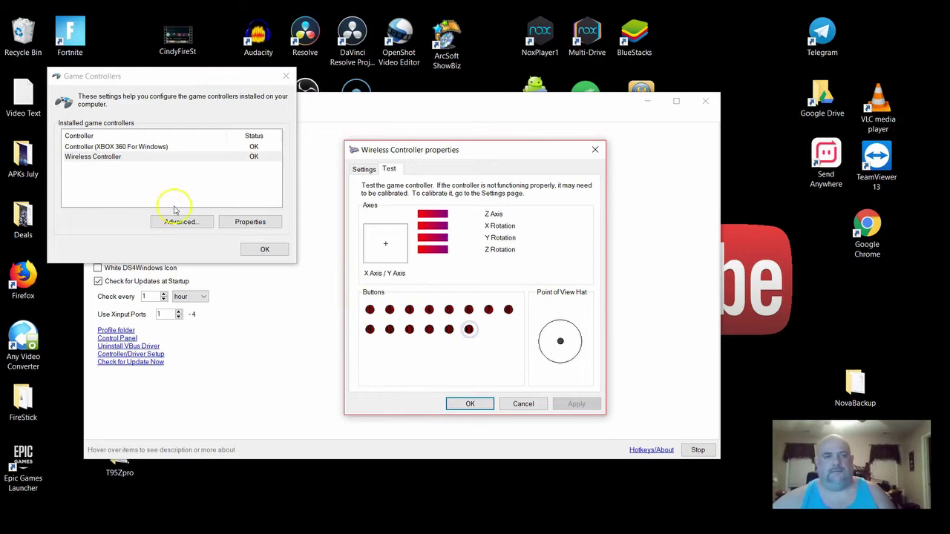
{"action": "left_click", "coordinate": [79, 148]}
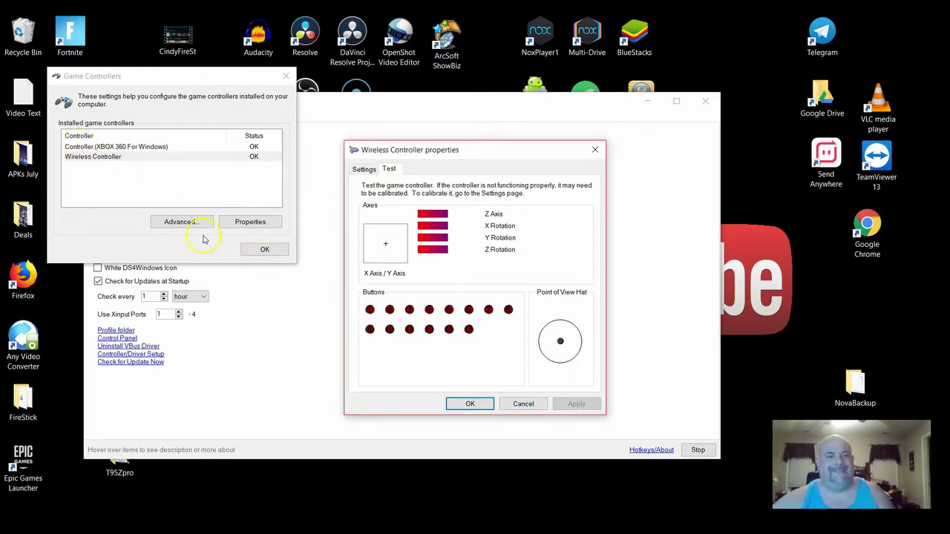
{"action": "left_click", "coordinate": [261, 249]}
{"action": "left_click", "coordinate": [458, 401]}
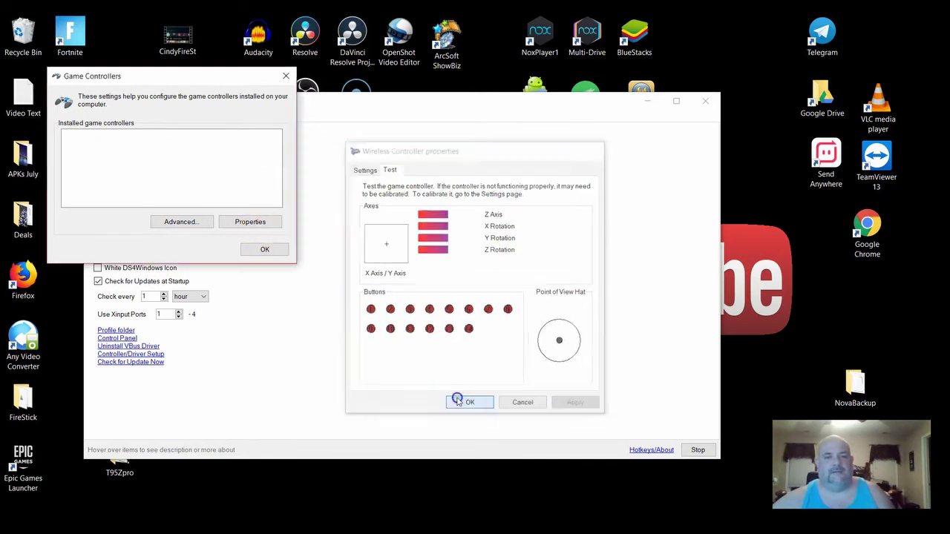
Step: Examine the test properties of Controller (XBOX 360 For Windows), and close the game controllers control panel
{"action": "left_click", "coordinate": [116, 147]}
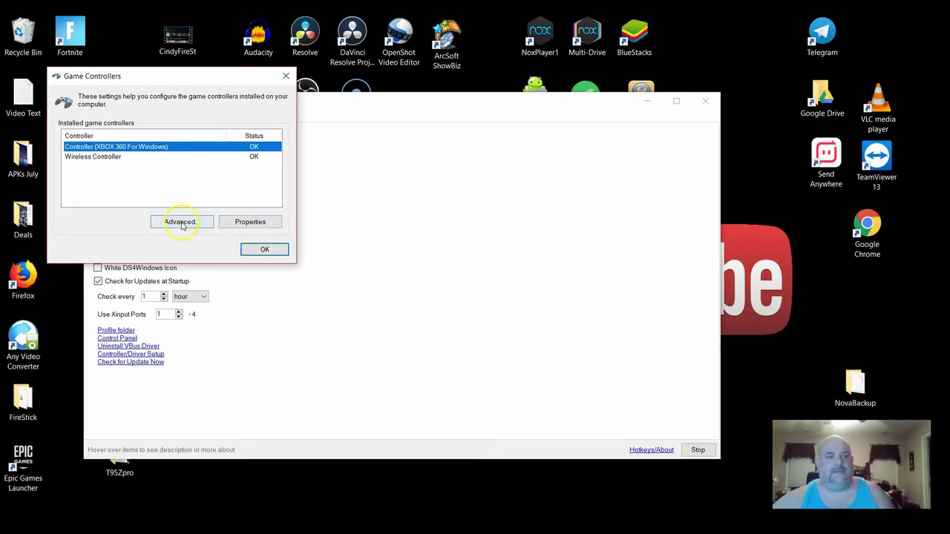
{"action": "left_click", "coordinate": [247, 225]}
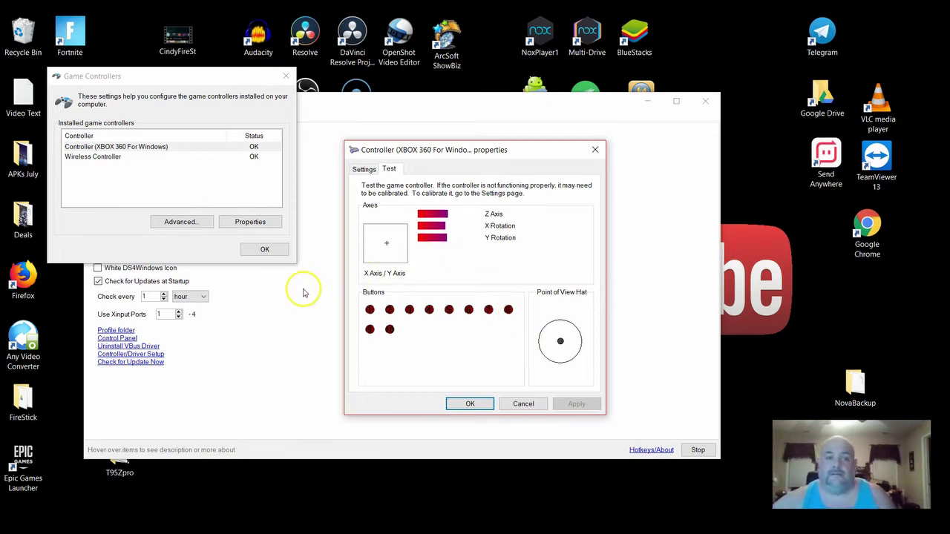
{"action": "left_click", "coordinate": [462, 405]}
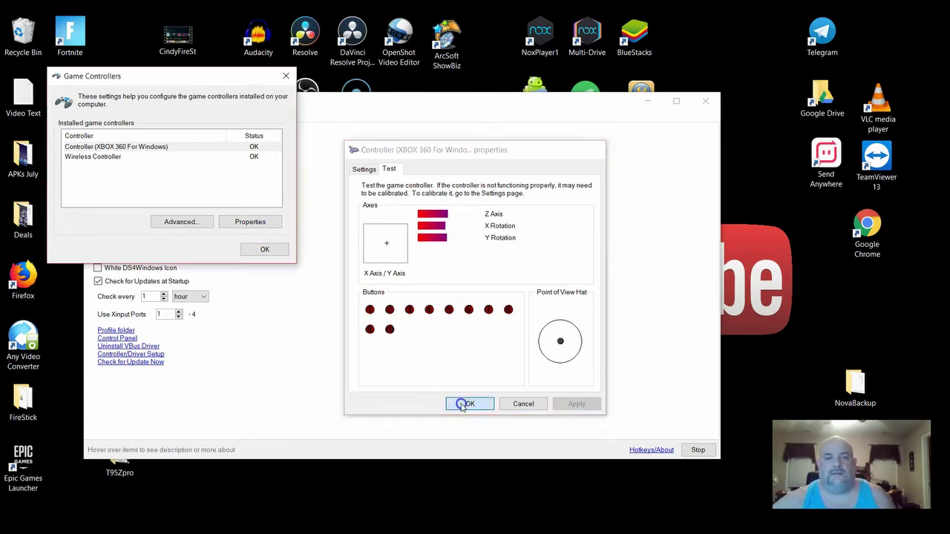
{"action": "left_click", "coordinate": [252, 249]}
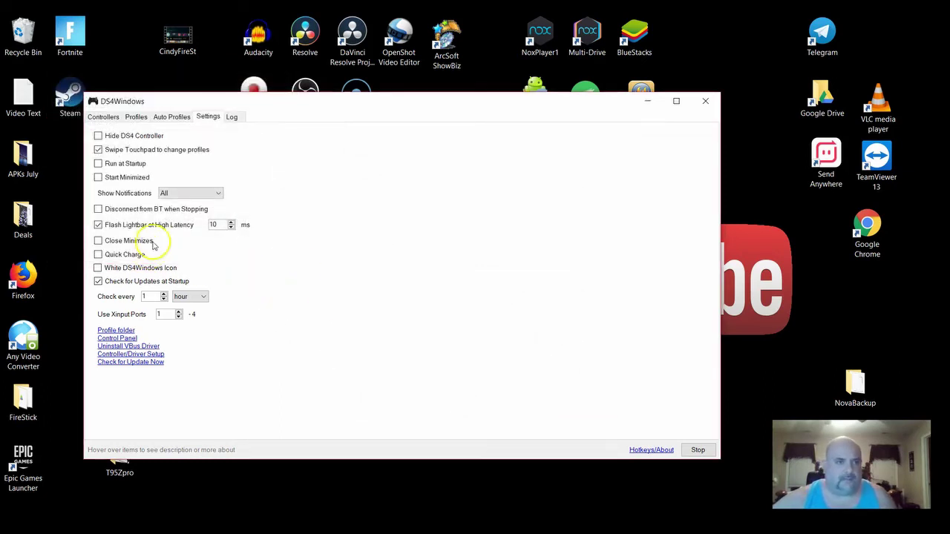
Step: Edit the connected controller's Default profile, reset the Circle button's action to Default, and save the profile
{"action": "left_click", "coordinate": [104, 116]}
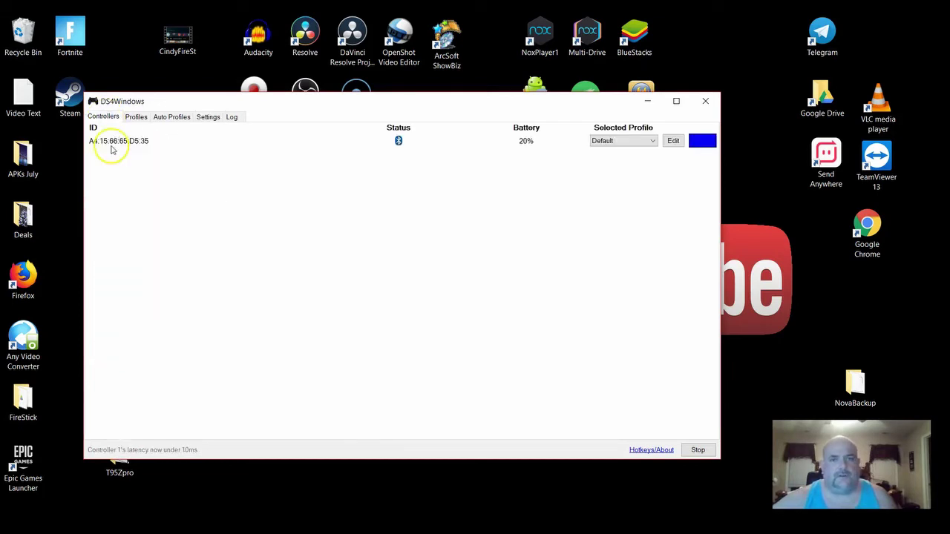
{"action": "left_click", "coordinate": [671, 144]}
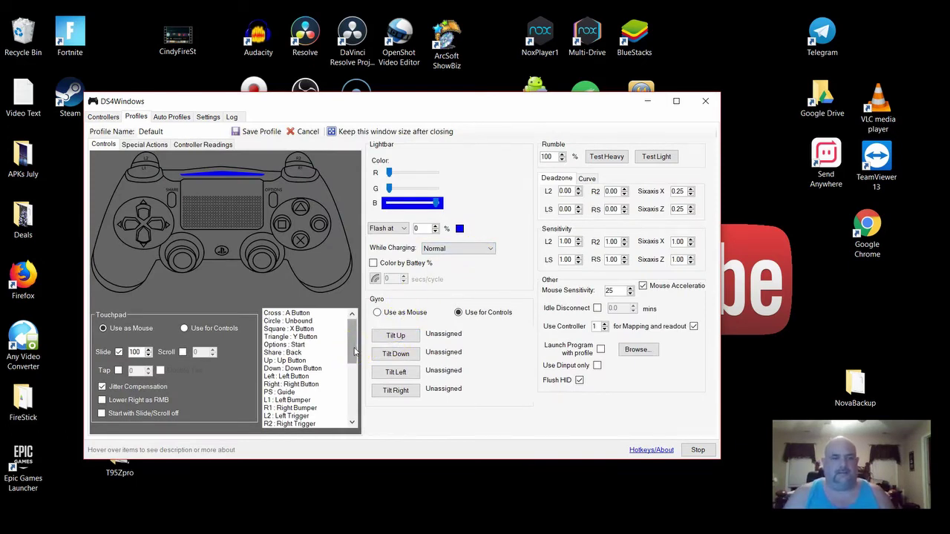
{"action": "key", "text": "Return"}
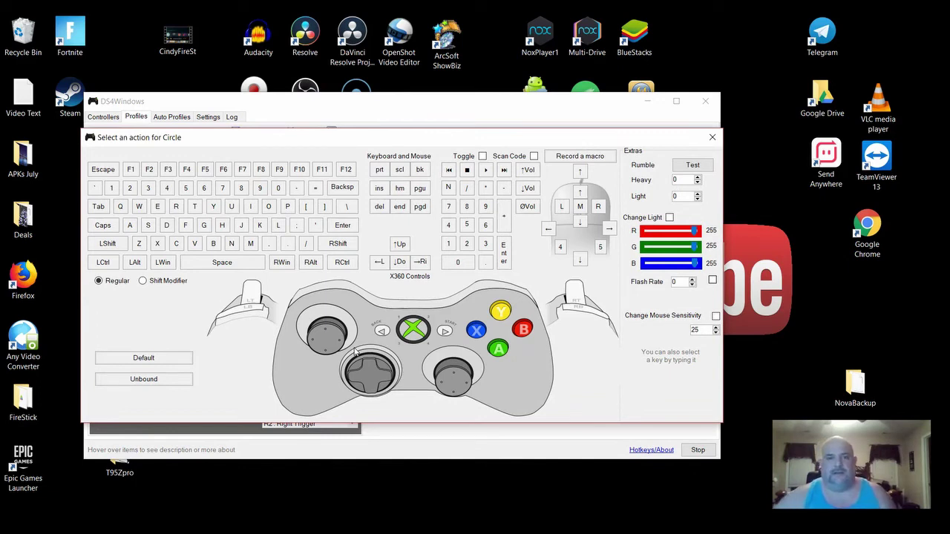
{"action": "left_click", "coordinate": [144, 357]}
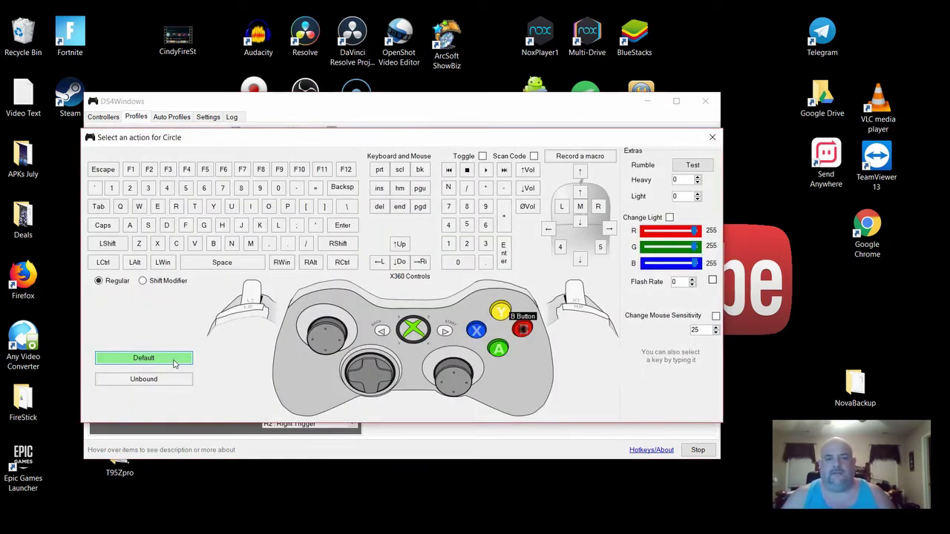
{"action": "left_click", "coordinate": [177, 362]}
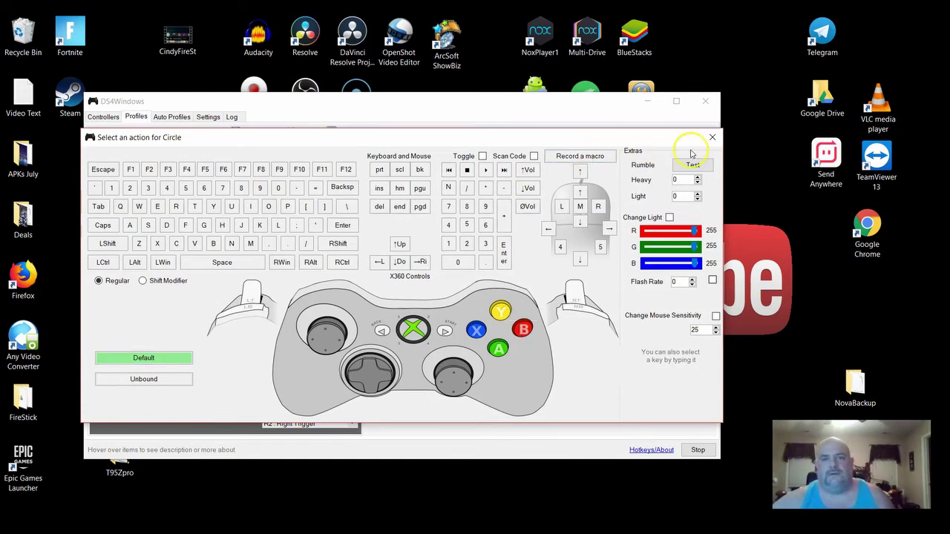
{"action": "left_click", "coordinate": [710, 137]}
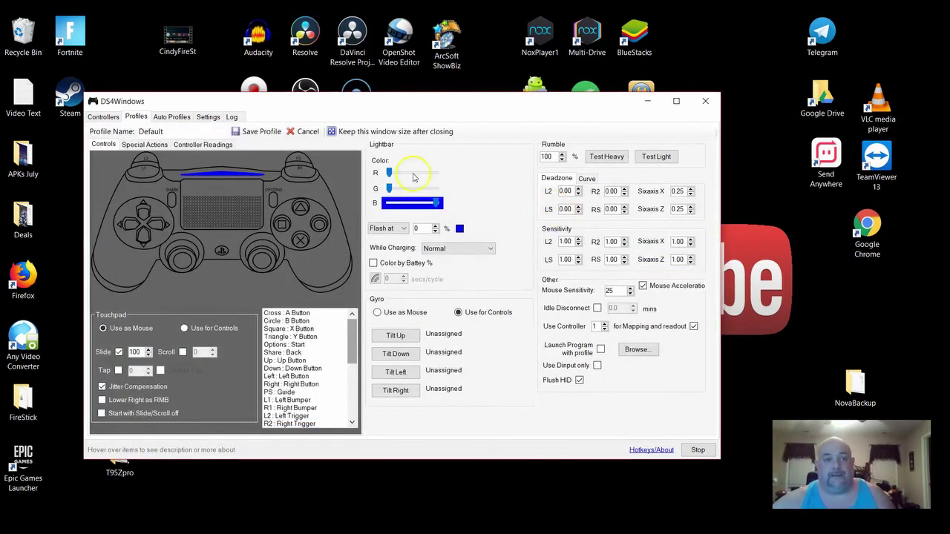
{"action": "left_click", "coordinate": [252, 131]}
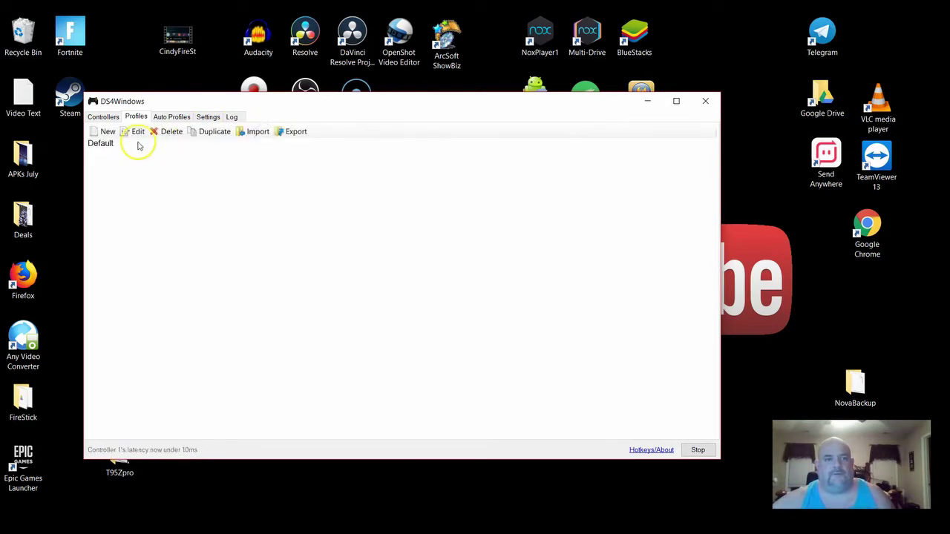
Step: Reopen the connected controller's Default profile to review its button mappings, and return to the DS4Windows settings
{"action": "left_click", "coordinate": [103, 117]}
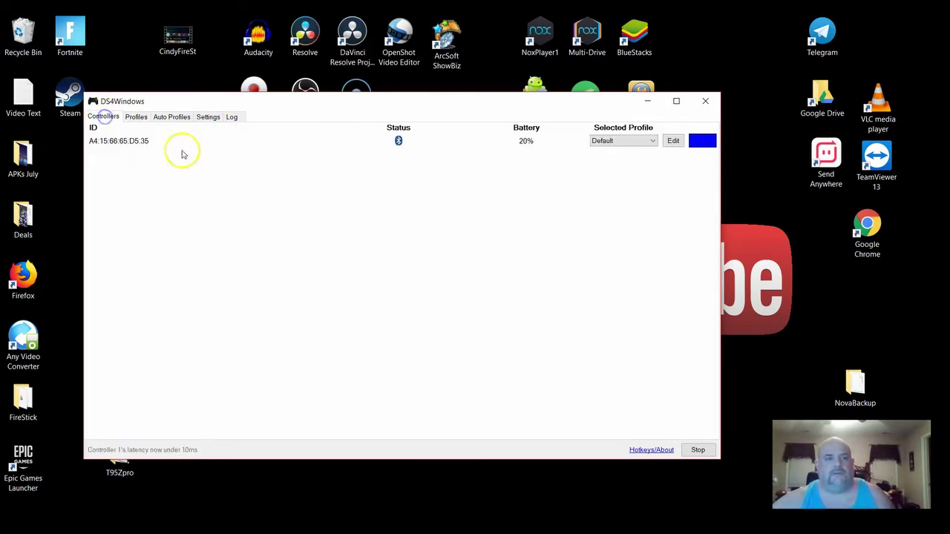
{"action": "left_click", "coordinate": [673, 141]}
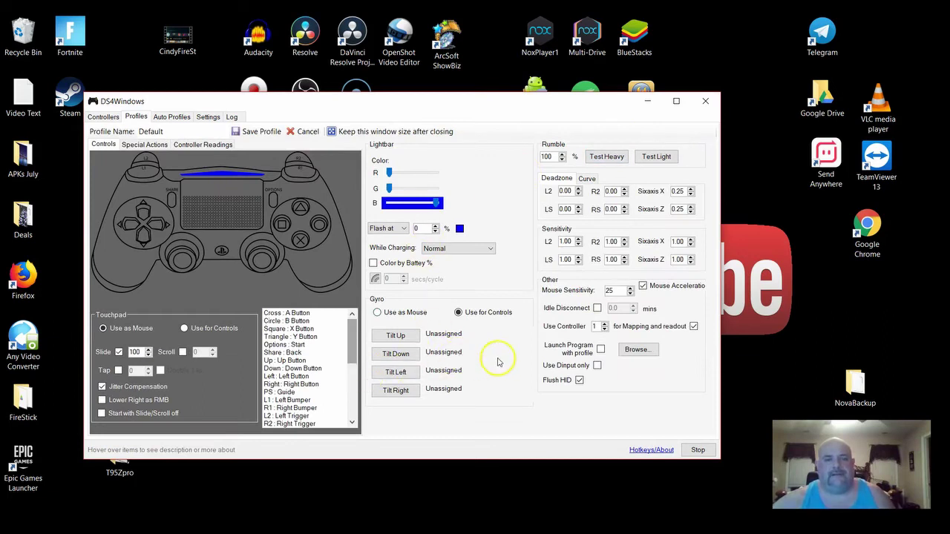
{"action": "left_click", "coordinate": [203, 117]}
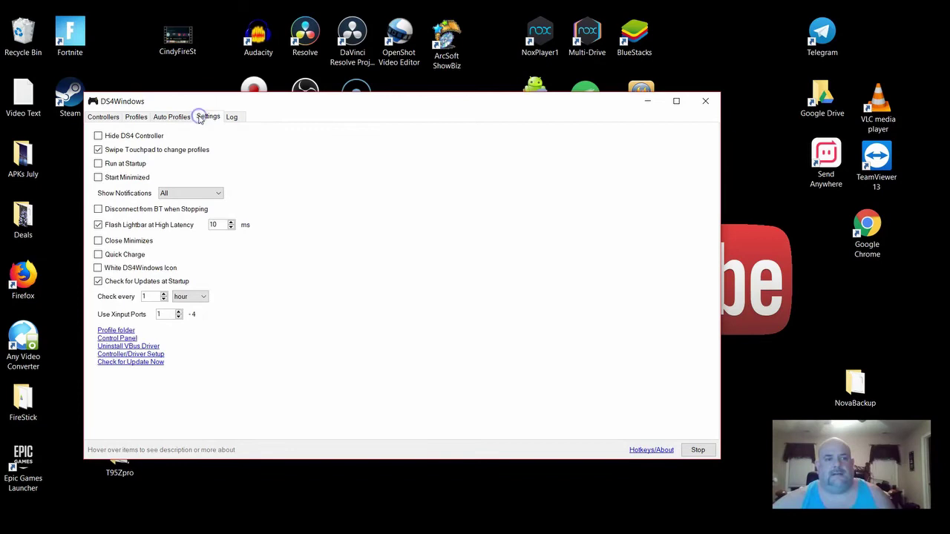
Step: Open the game controllers control panel, test Controller (XBOX 360 For Windows) in its properties, and close both dialogs
{"action": "left_click", "coordinate": [116, 338]}
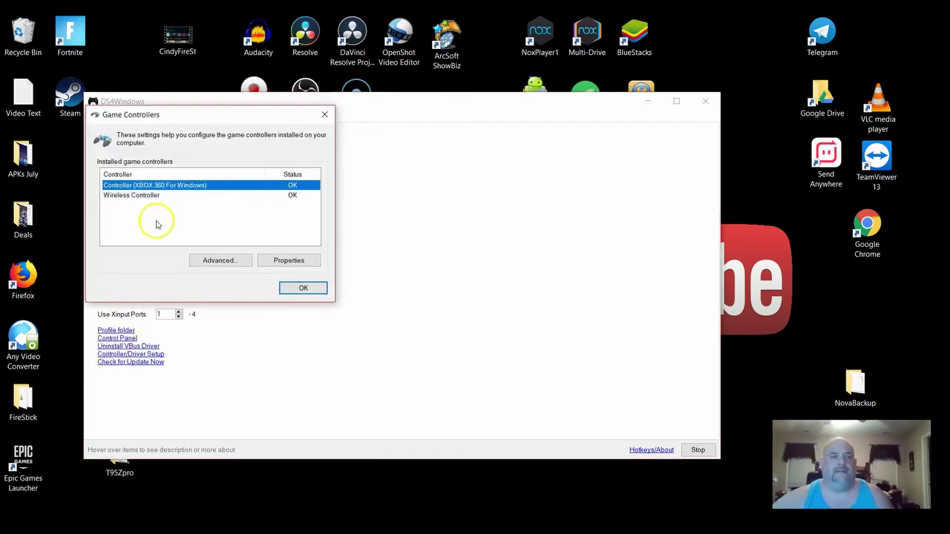
{"action": "left_click", "coordinate": [287, 261]}
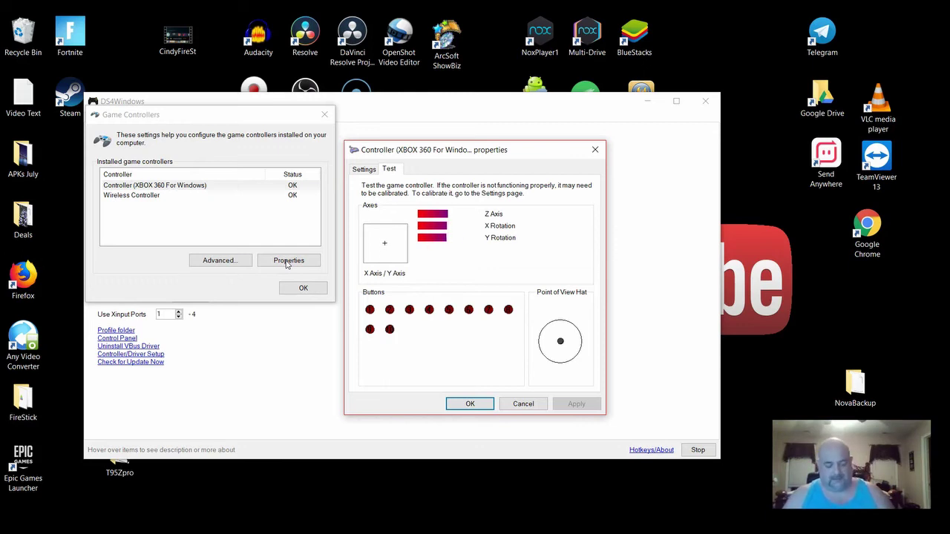
{"action": "left_click", "coordinate": [299, 263]}
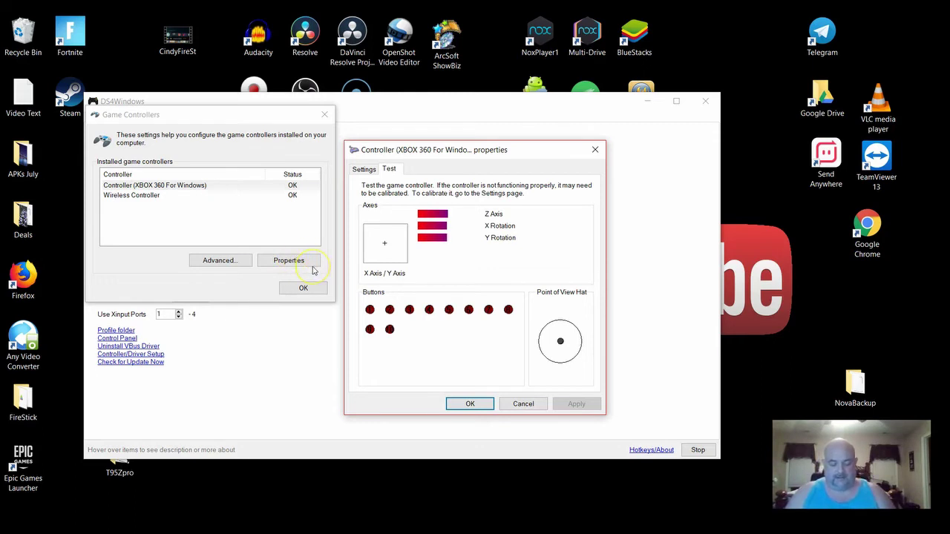
{"action": "left_click", "coordinate": [313, 264]}
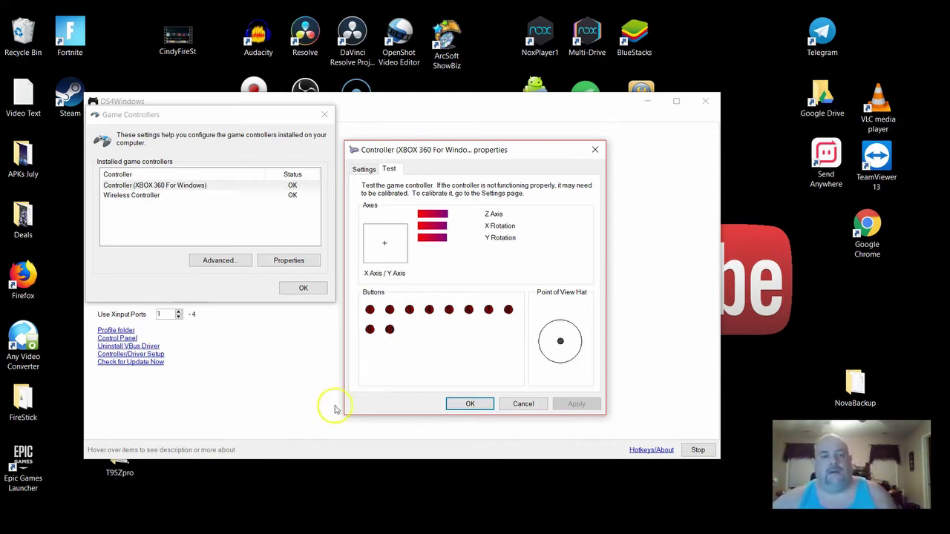
{"action": "left_click", "coordinate": [470, 403]}
{"action": "left_click", "coordinate": [323, 291]}
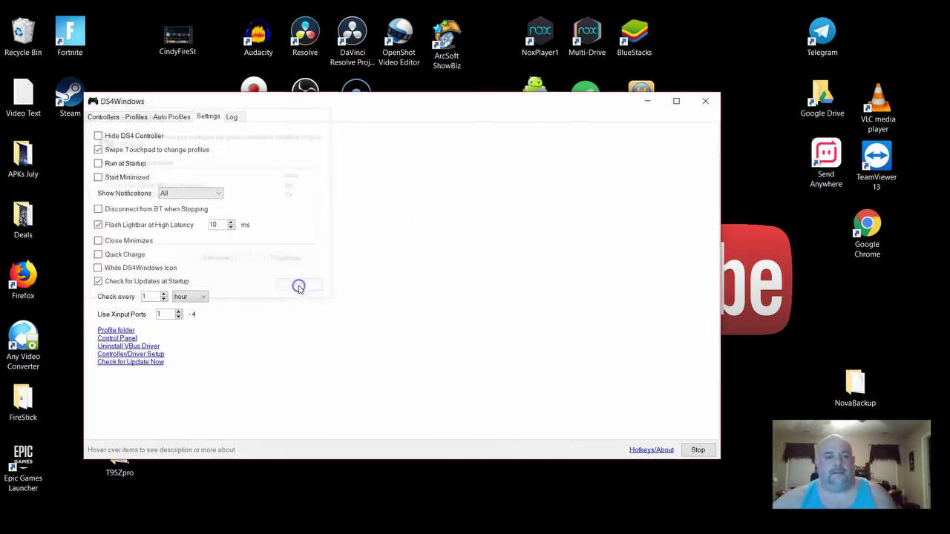
Step: Close the DS4Windows window and launch Fortnite from the Epic Games Launcher
{"action": "left_click", "coordinate": [708, 101]}
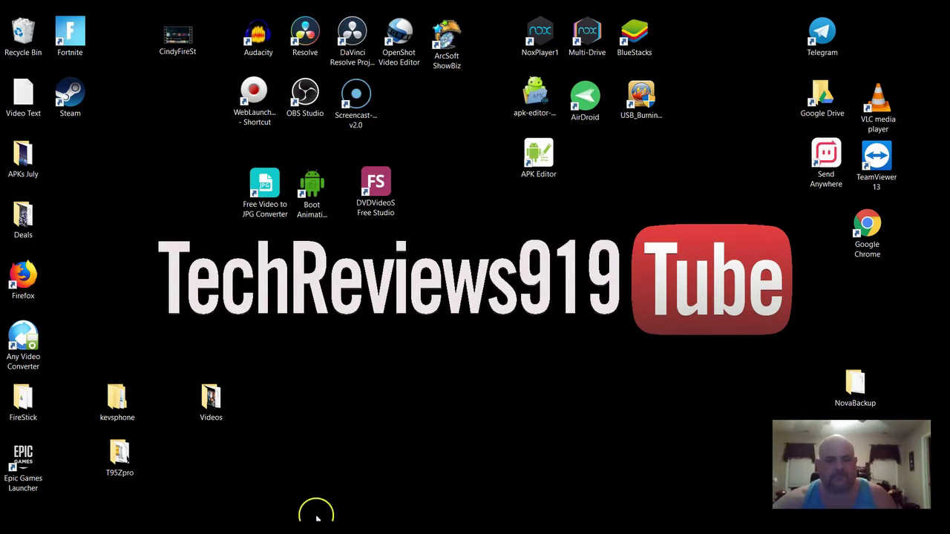
{"action": "double_click", "coordinate": [24, 460]}
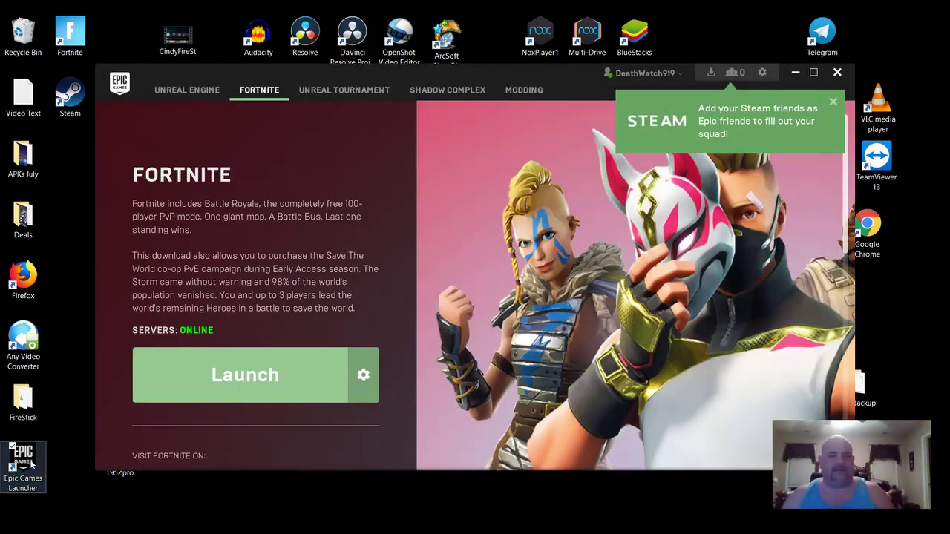
{"action": "left_click", "coordinate": [227, 378]}
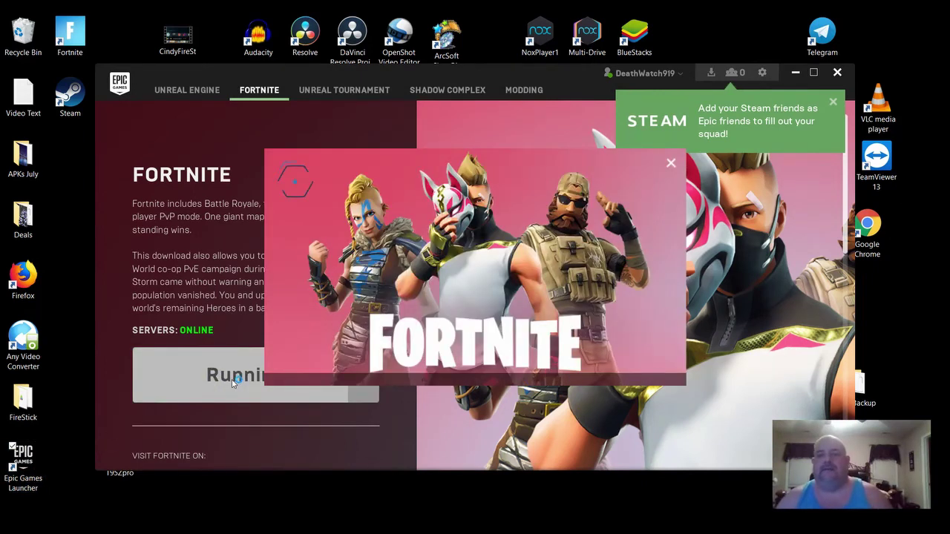